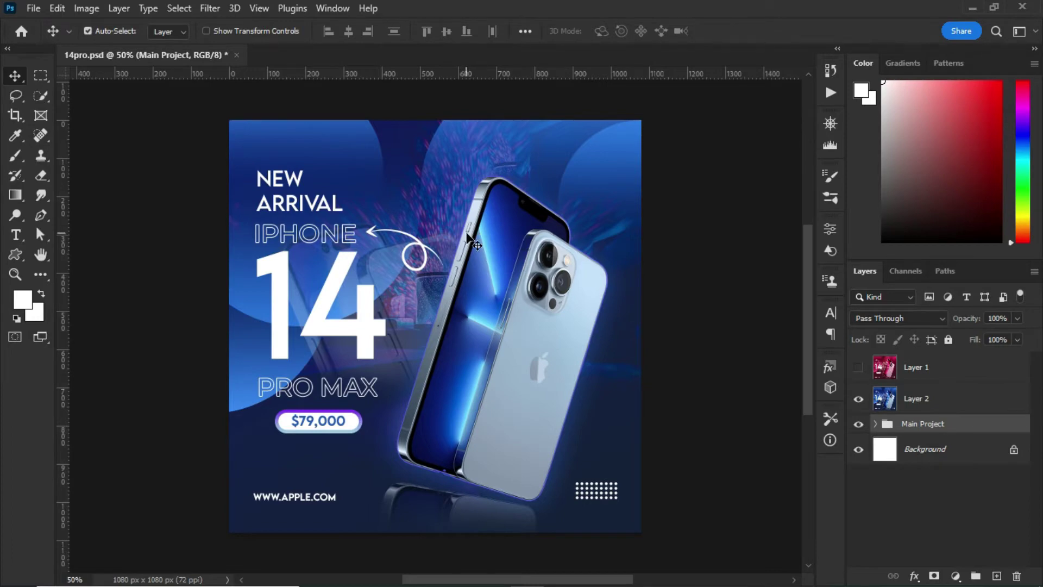
# Open the New Document dialog from the File menu, showing the Insta Square 1080×1080 preset
pyautogui.click(34, 9)
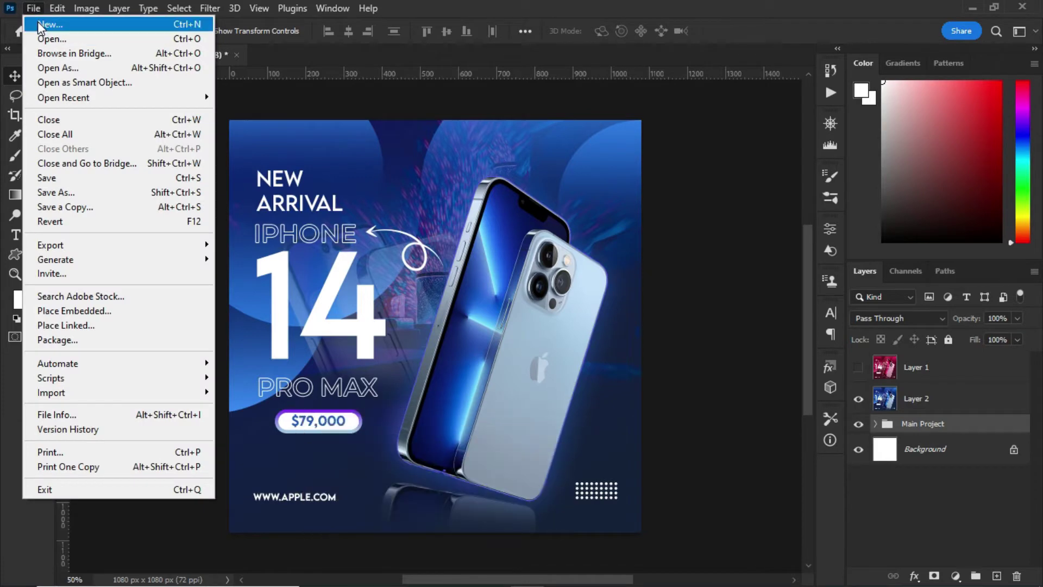
pyautogui.click(38, 23)
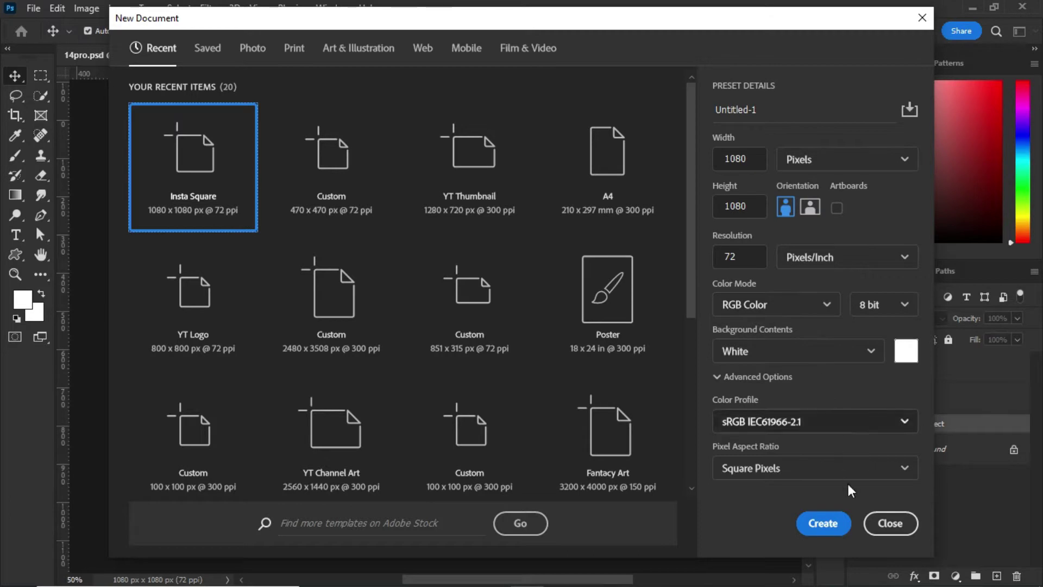
# Create the 1080×1080 document and review its dark blue 117.66° gradient fill without changing it
pyautogui.click(823, 524)
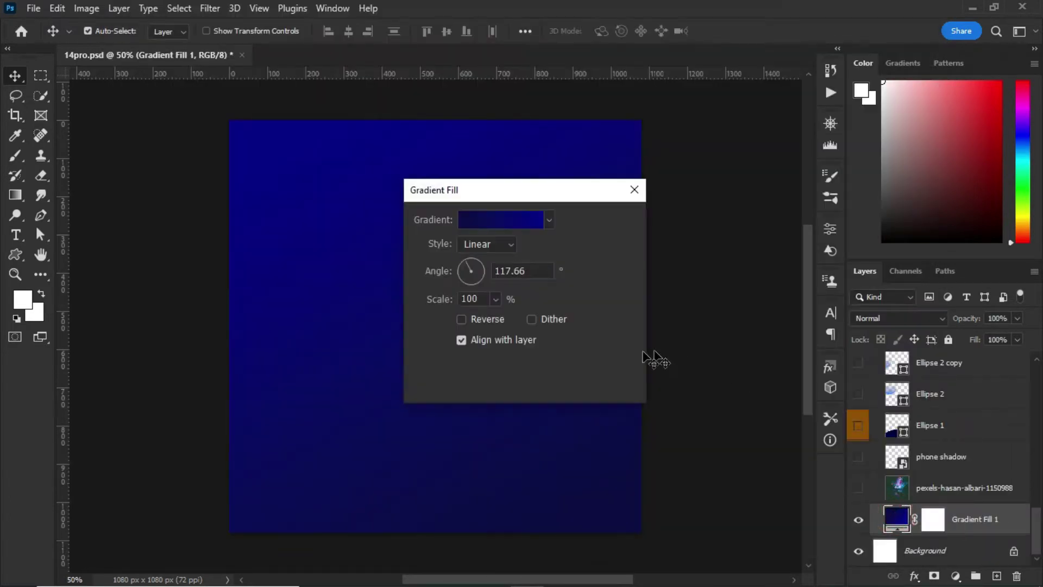
pyautogui.click(519, 222)
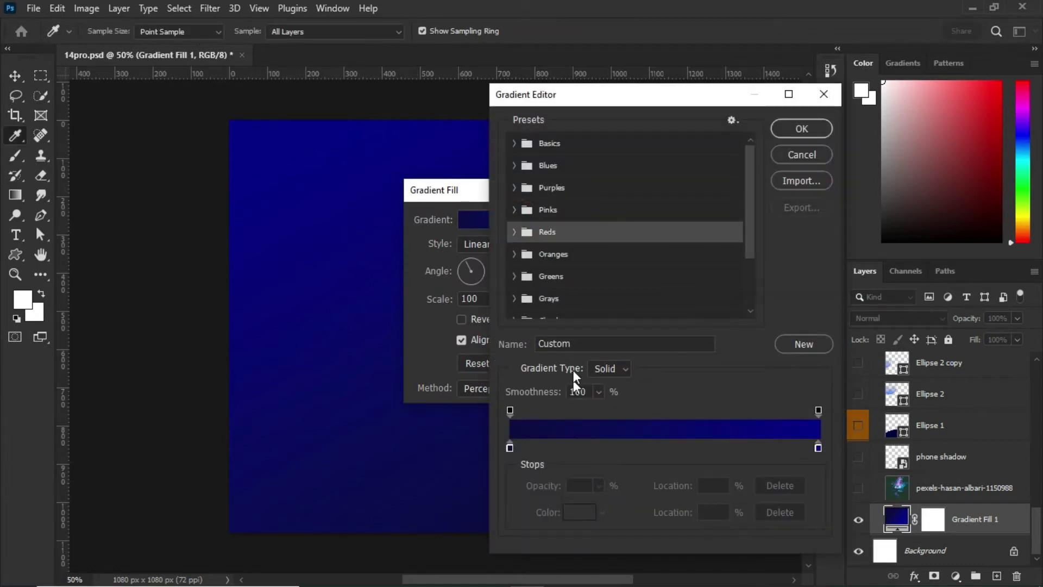
pyautogui.click(811, 153)
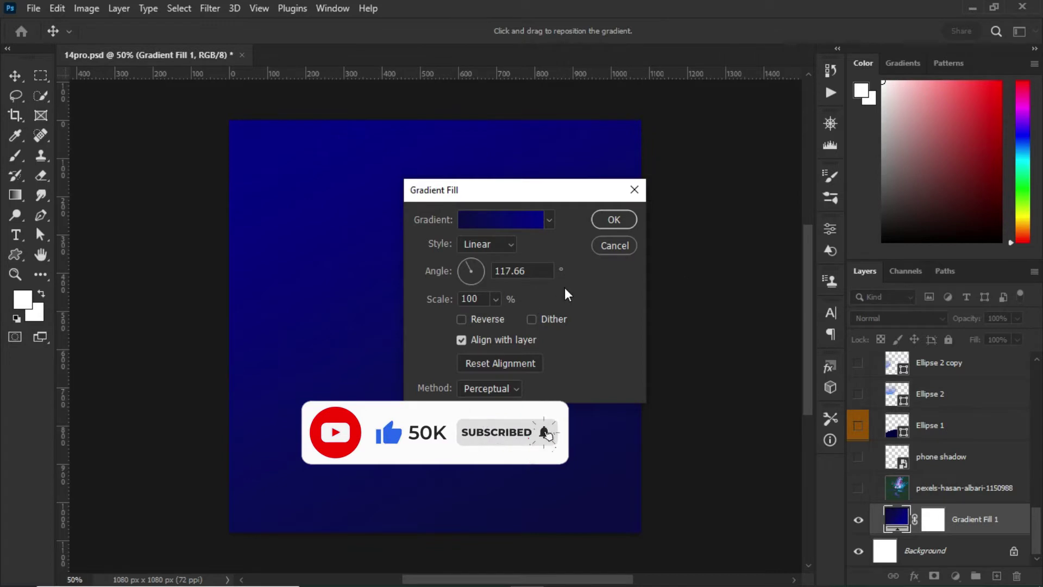
pyautogui.click(619, 250)
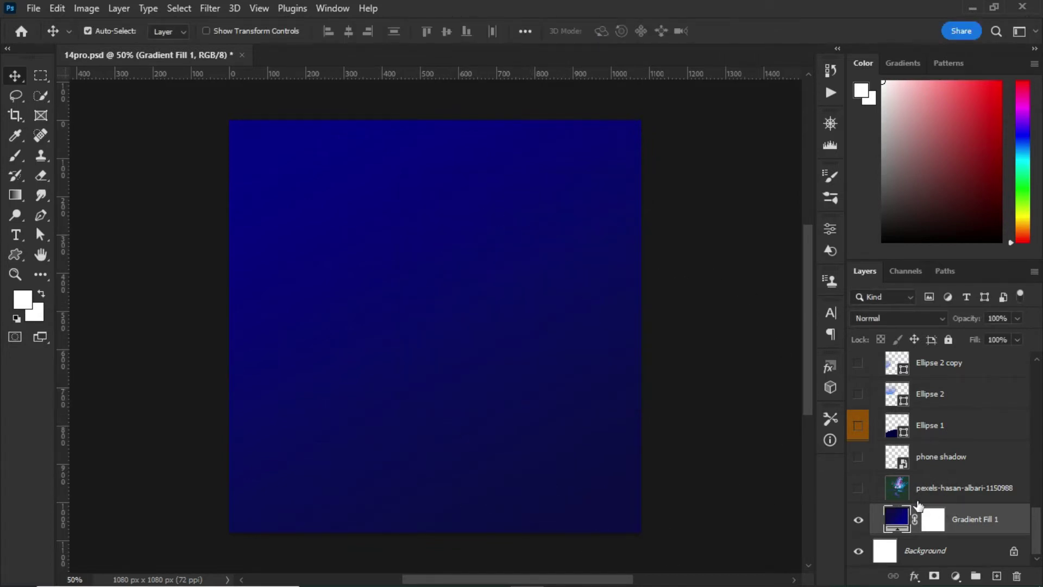
# Show and select the pexels-hasan-albari night-light photo layer at 47% opacity
pyautogui.click(918, 492)
pyautogui.click(858, 487)
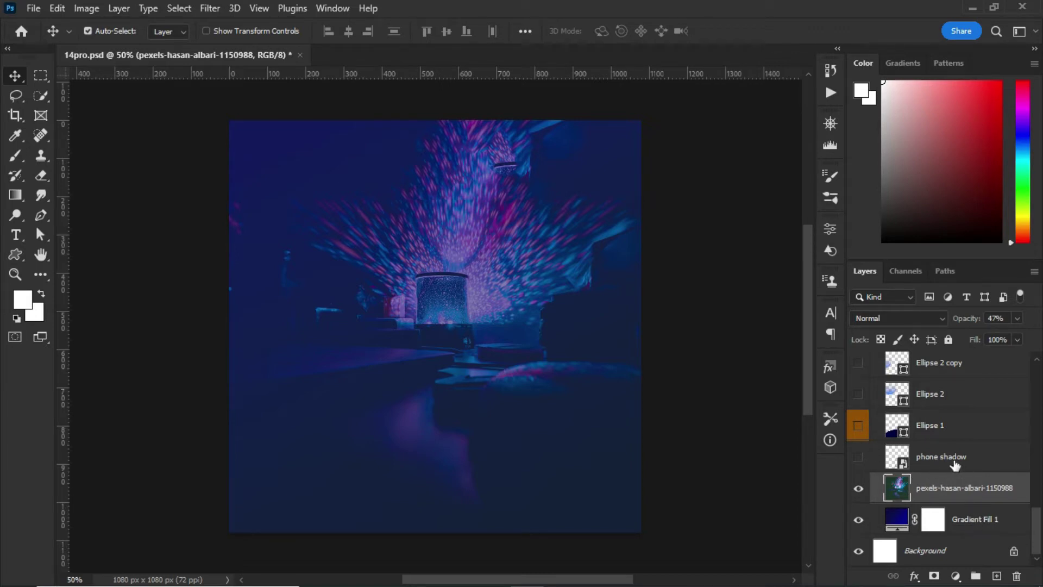
pyautogui.moveTo(1037, 535)
pyautogui.mouseDown()
pyautogui.moveTo(1033, 486)
pyautogui.moveTo(1025, 524)
pyautogui.mouseUp()
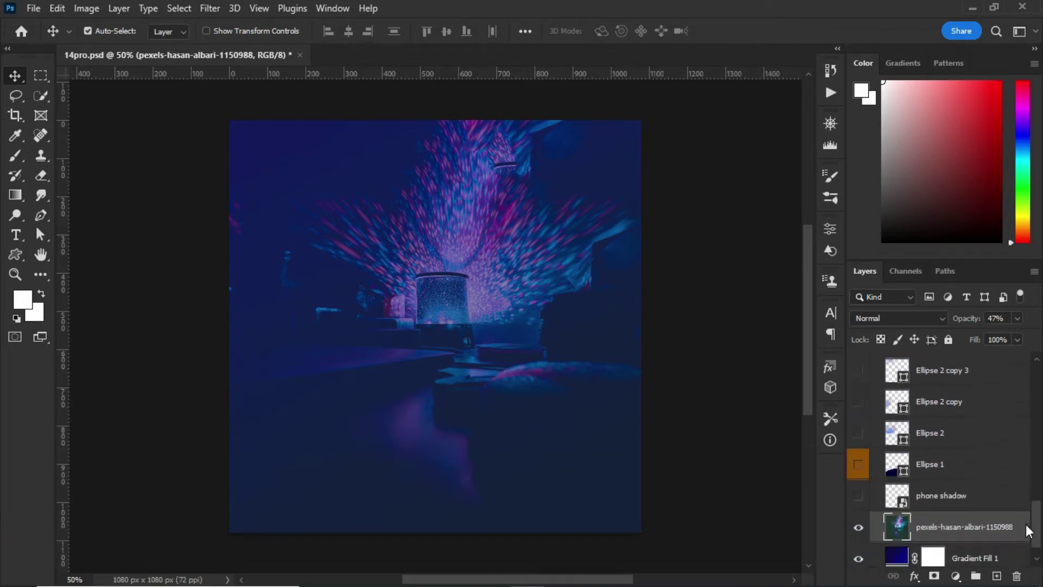
# Reveal the Ellipse 2 gradient circle at the poster's top-left
pyautogui.moveTo(858, 412); pyautogui.dragTo(868, 331)
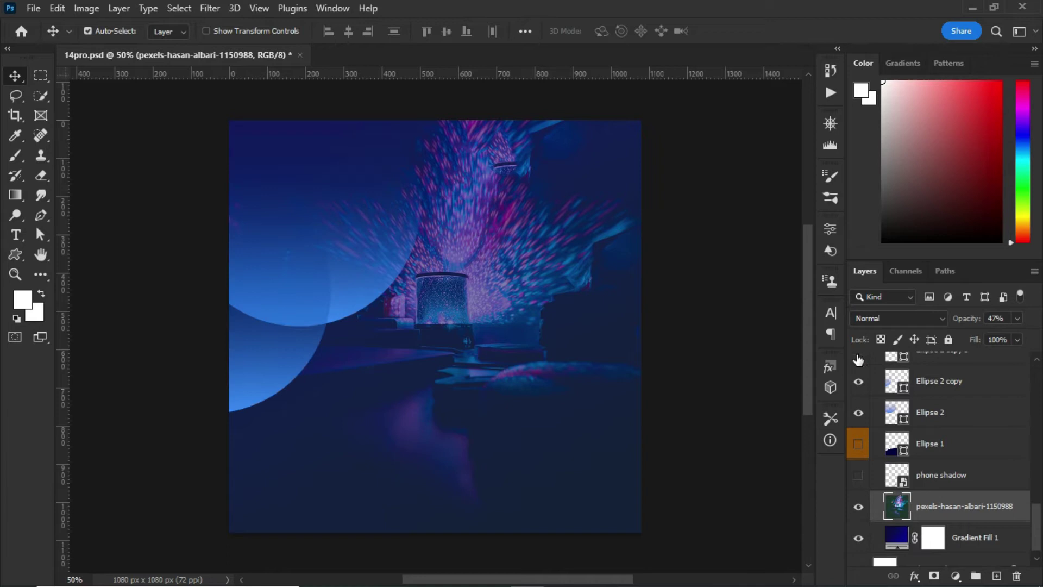
pyautogui.click(859, 354)
pyautogui.moveTo(1037, 515); pyautogui.dragTo(1019, 473)
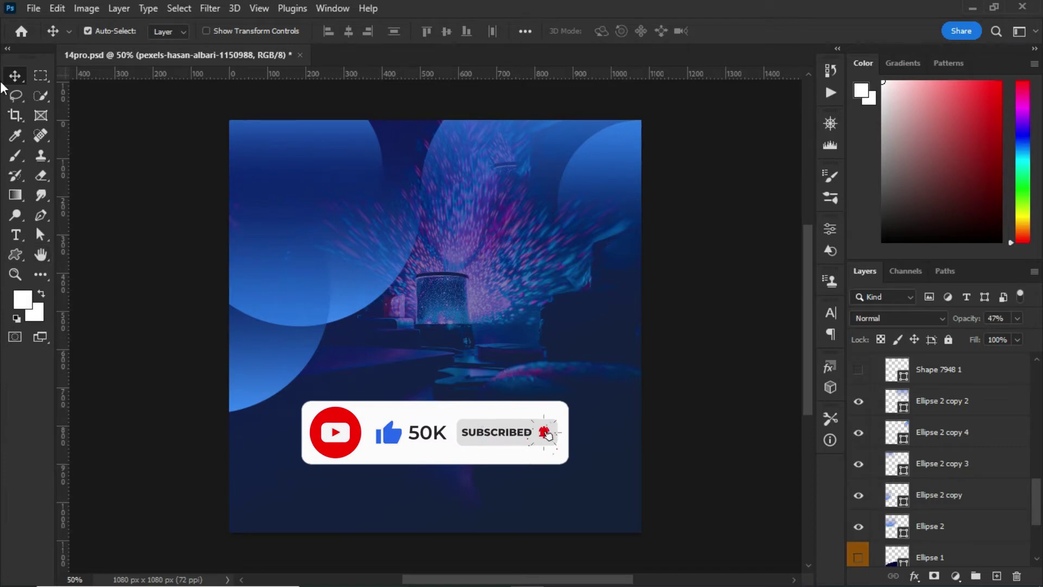
# Inspect Ellipse 2 copy 3's gradient fill and first colour stop, leaving them unchanged
pyautogui.click(17, 254)
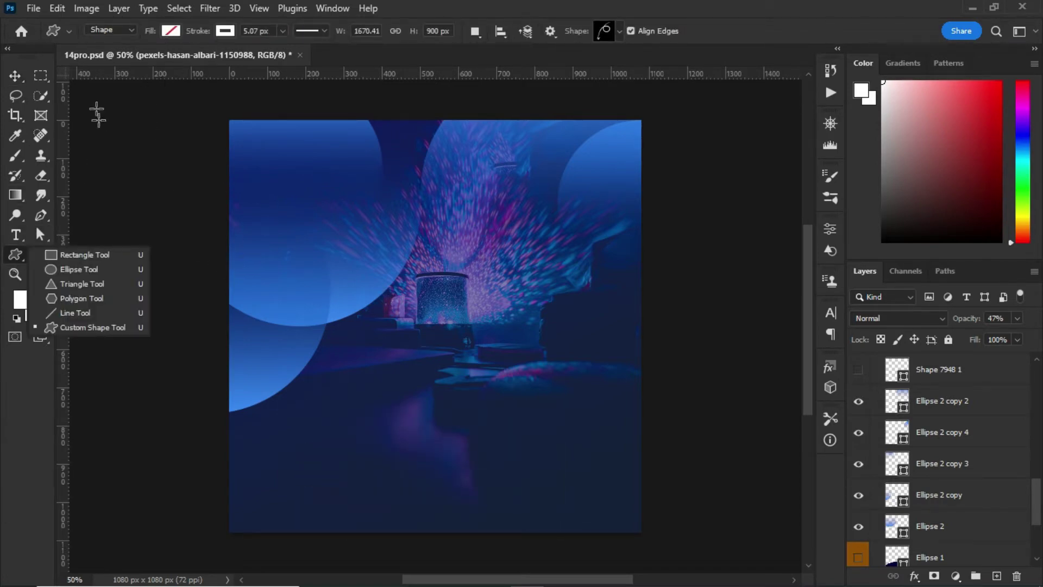
pyautogui.click(14, 76)
pyautogui.click(307, 155)
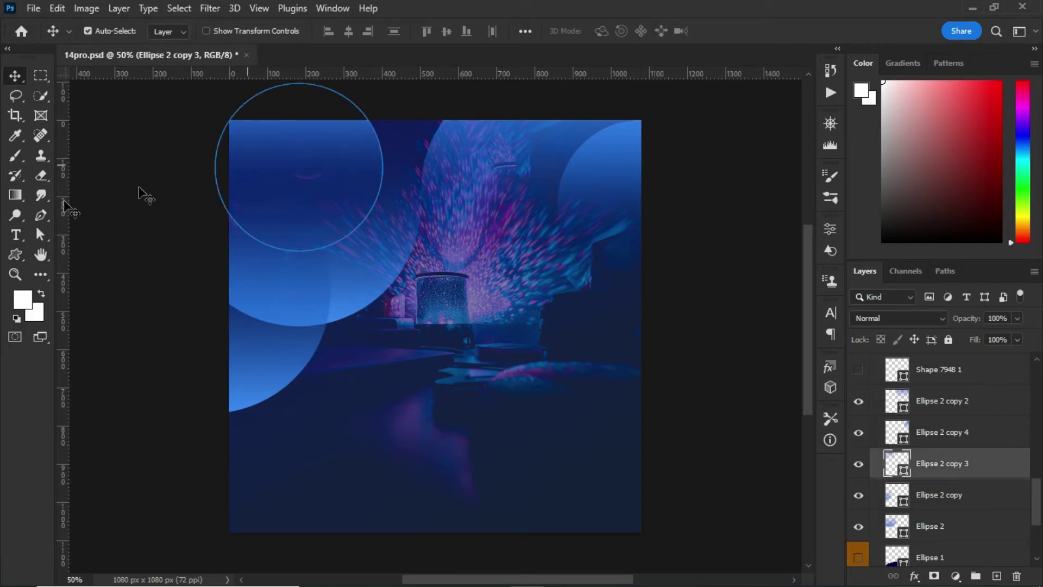
pyautogui.click(17, 259)
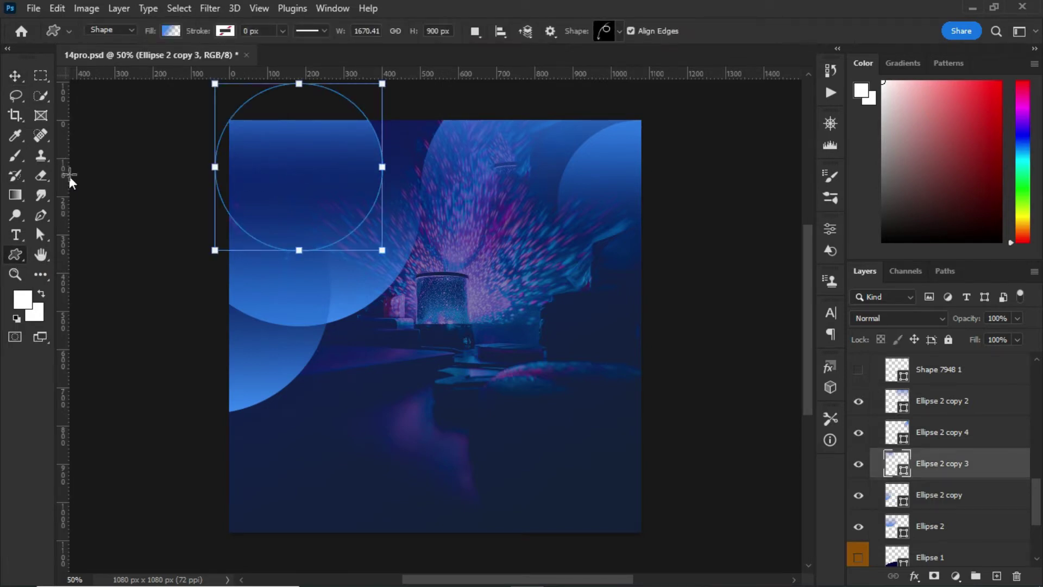
pyautogui.click(171, 32)
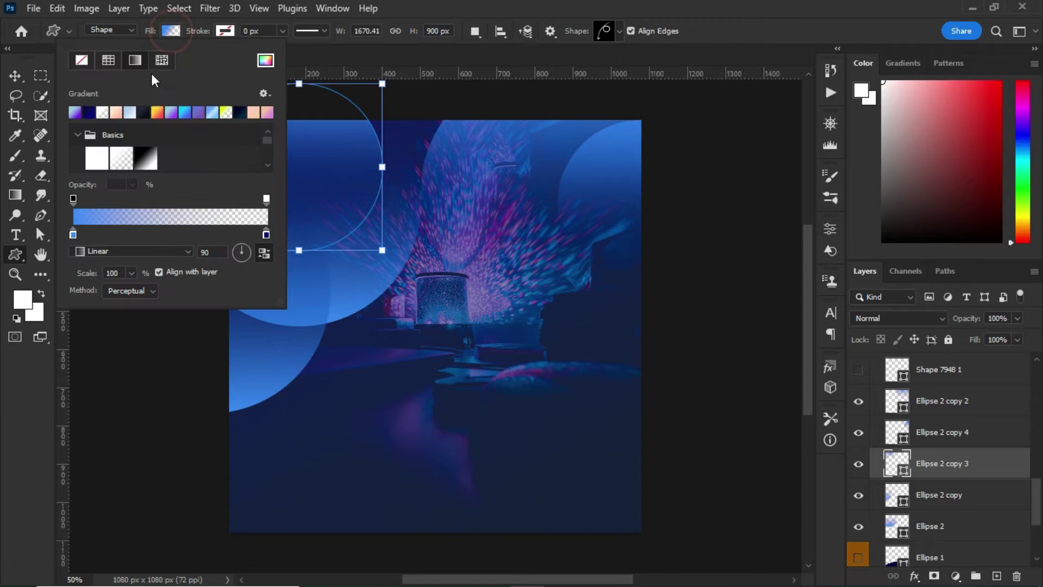
pyautogui.doubleClick(73, 235)
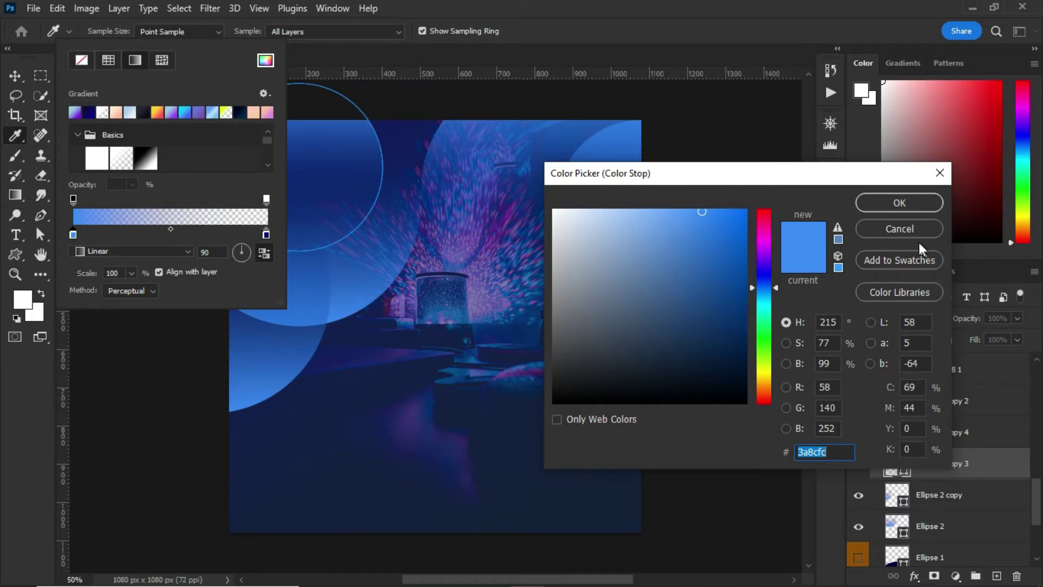
pyautogui.click(892, 231)
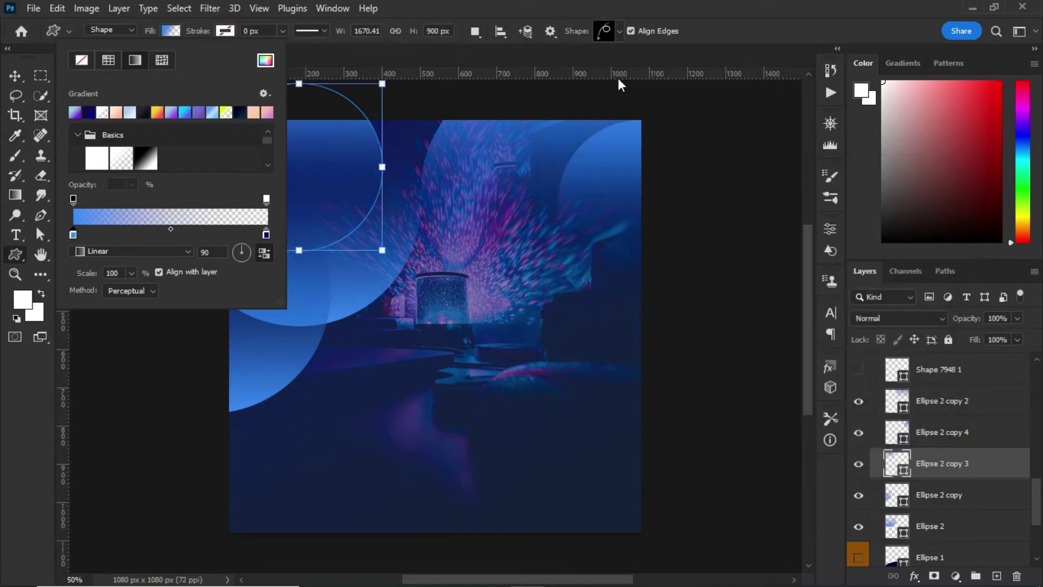
pyautogui.click(14, 75)
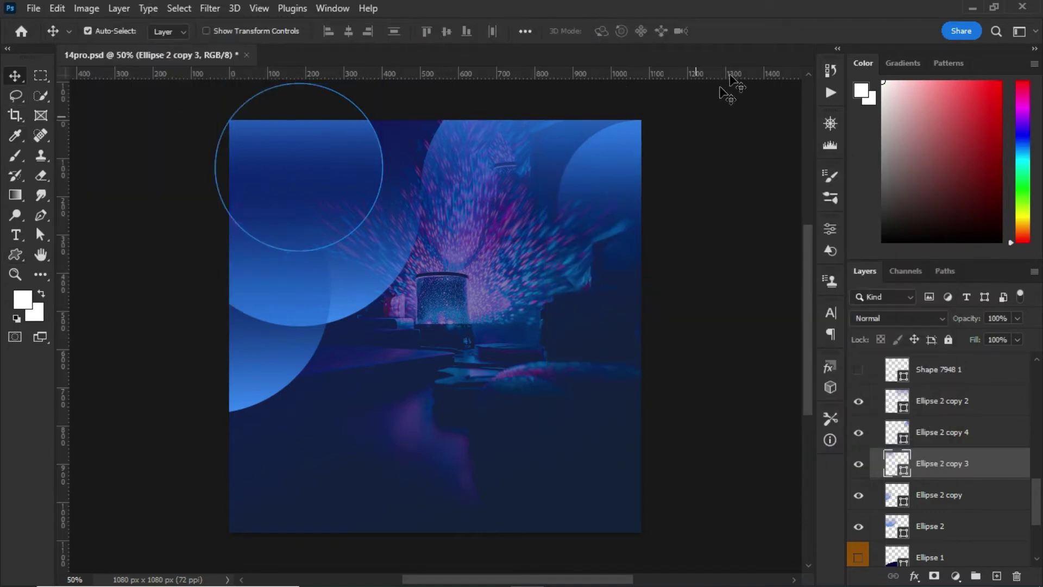
pyautogui.click(729, 110)
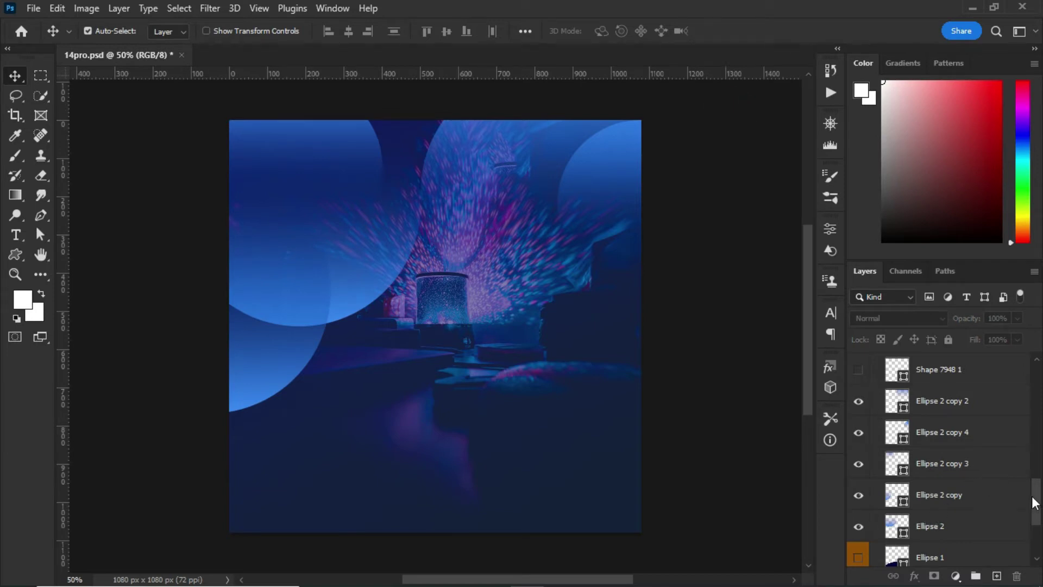
# Show the faded 450_1000 phone and the RR (8) iPhone, selecting 450_1000 at 29% opacity
pyautogui.moveTo(1039, 492)
pyautogui.mouseDown()
pyautogui.moveTo(1034, 461)
pyautogui.moveTo(974, 455)
pyautogui.mouseUp()
pyautogui.click(859, 490)
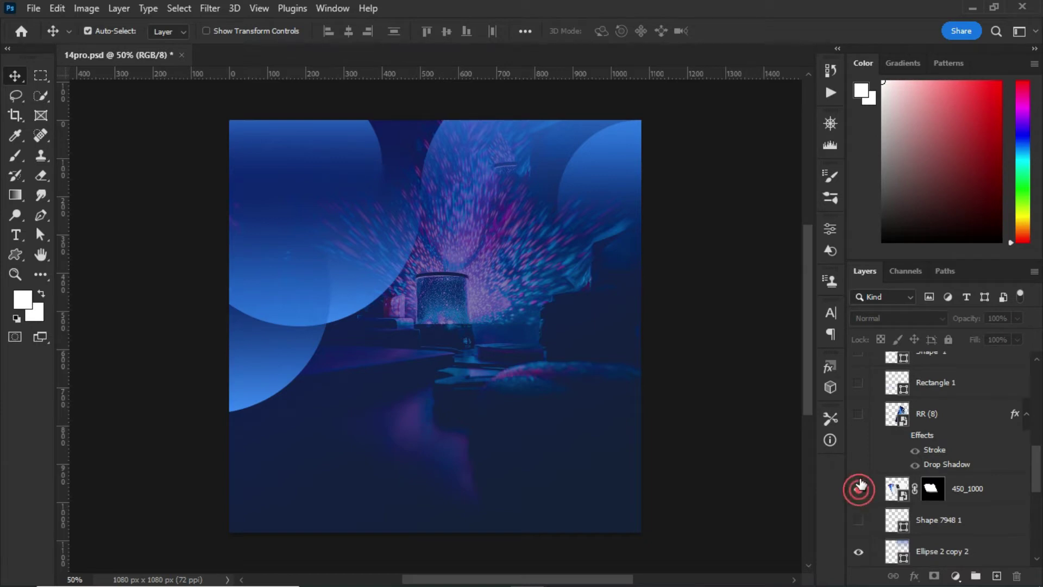
pyautogui.click(858, 414)
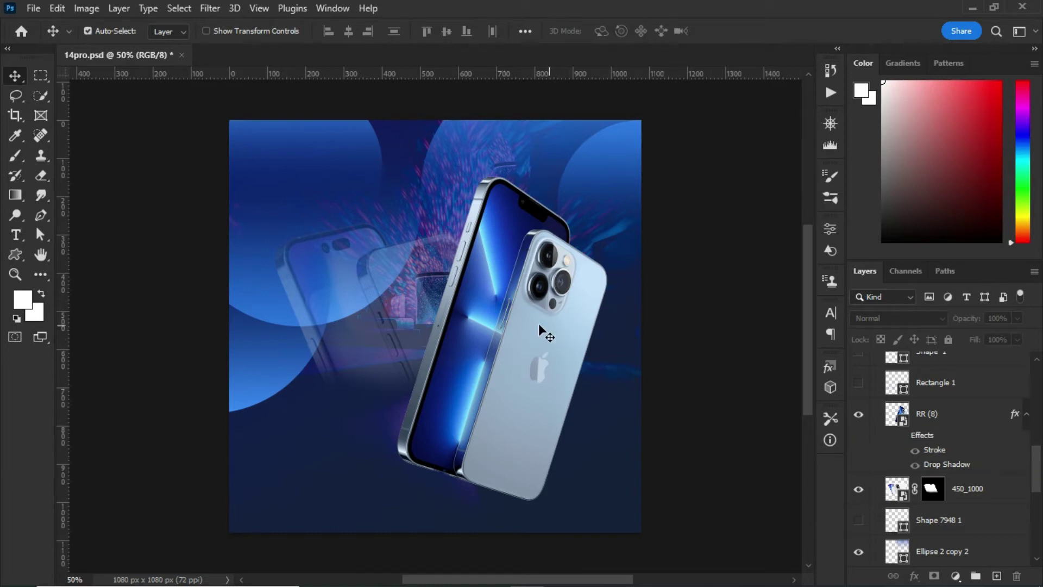
pyautogui.click(372, 287)
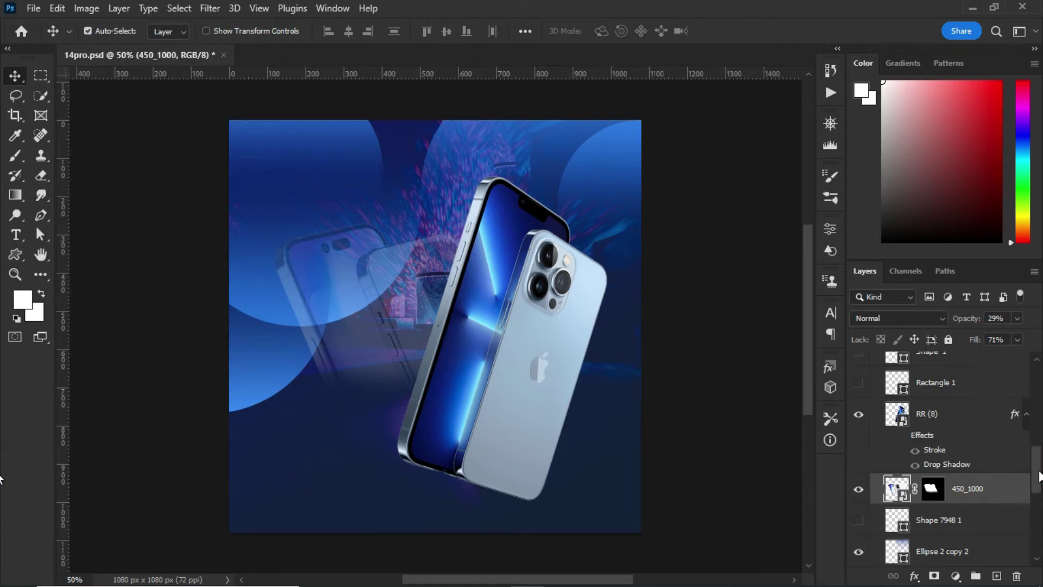
pyautogui.moveTo(1038, 473); pyautogui.dragTo(1038, 536)
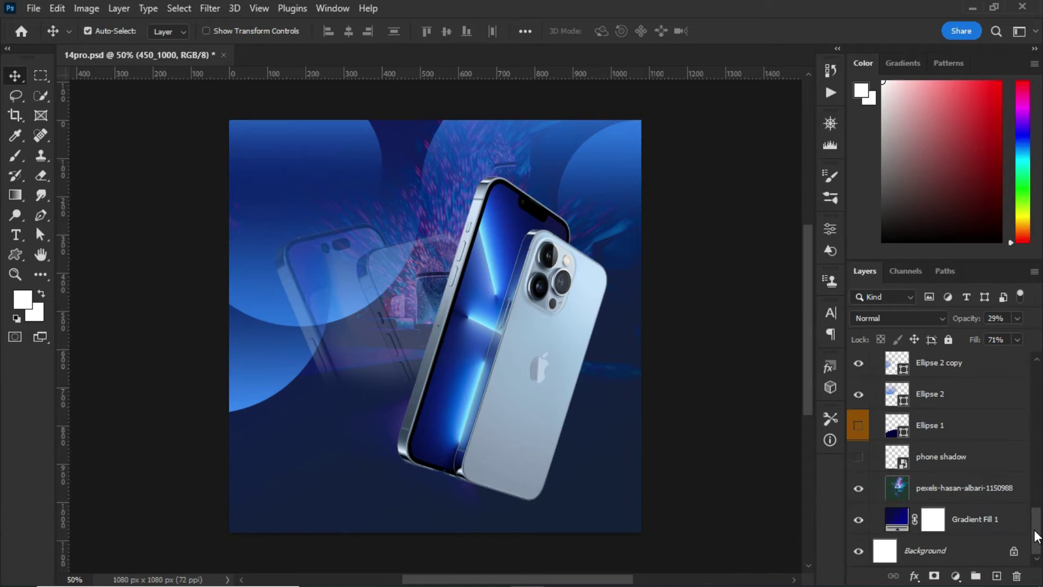
# Turn on the phone shadow reflection beneath the iPhone and select the RR (8) layer
pyautogui.click(858, 456)
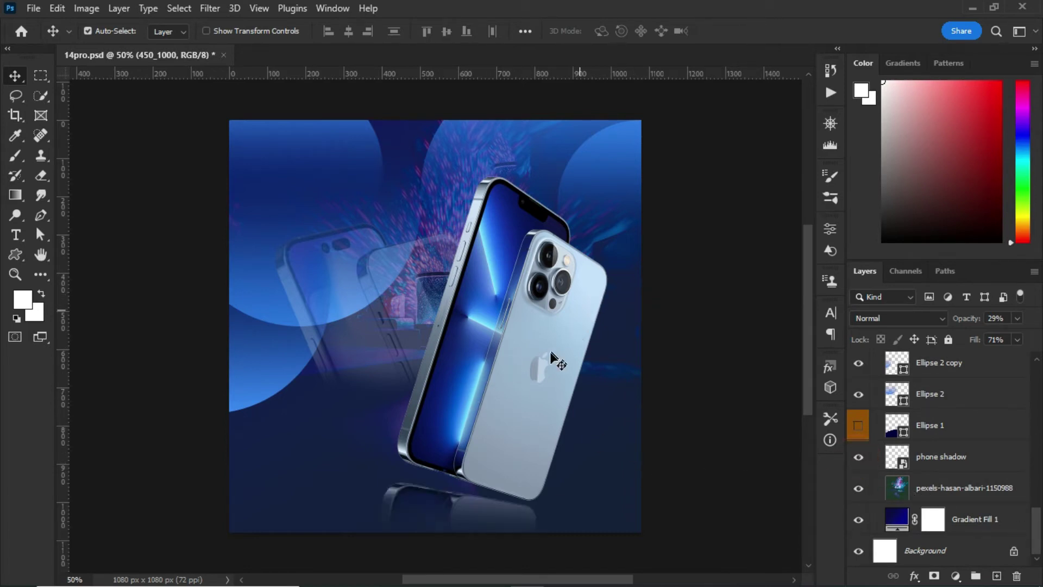
pyautogui.click(489, 353)
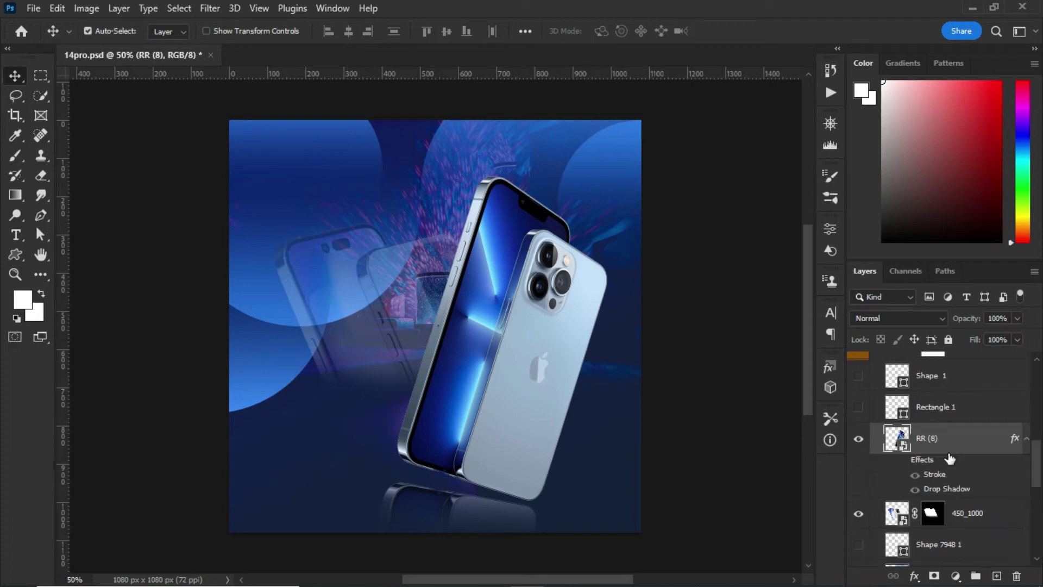
pyautogui.click(900, 461)
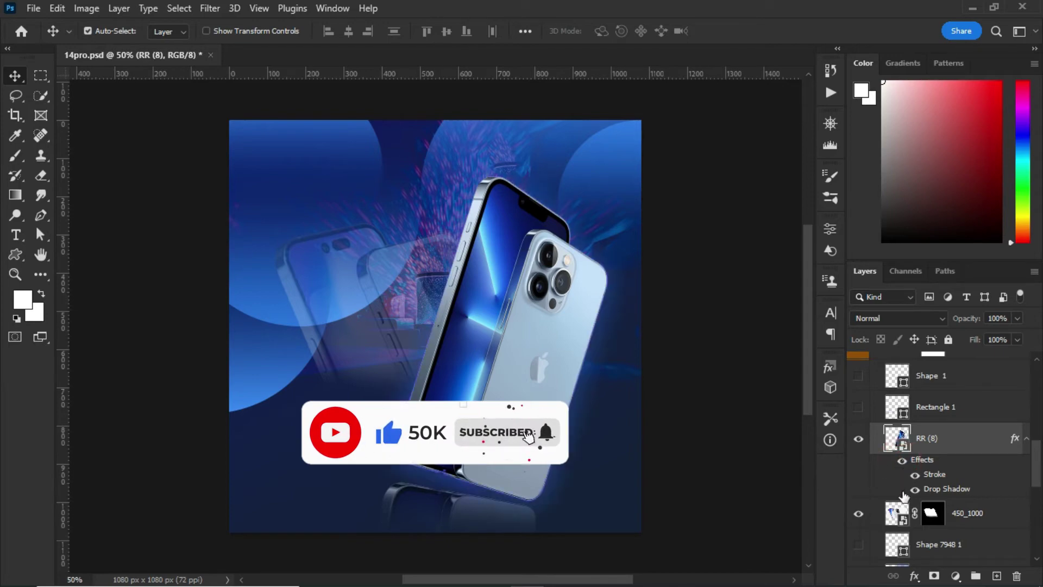
pyautogui.click(935, 477)
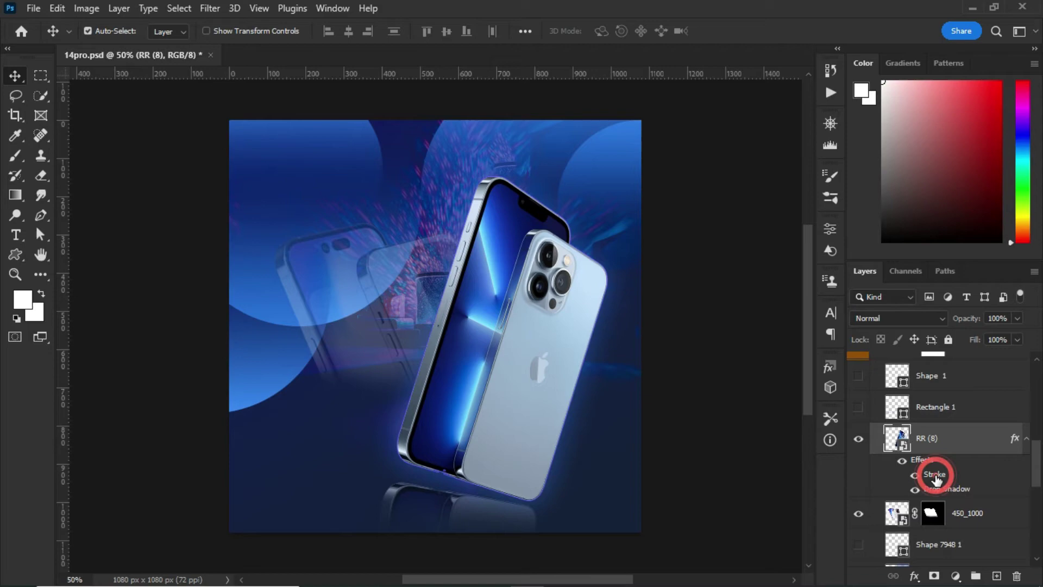
pyautogui.doubleClick(932, 475)
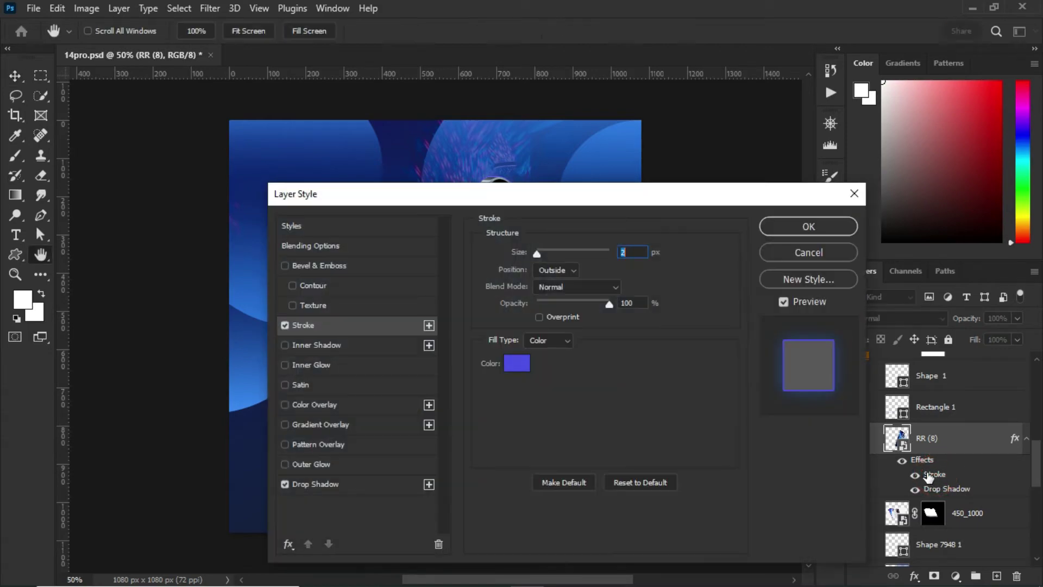
pyautogui.moveTo(578, 204); pyautogui.dragTo(622, 123)
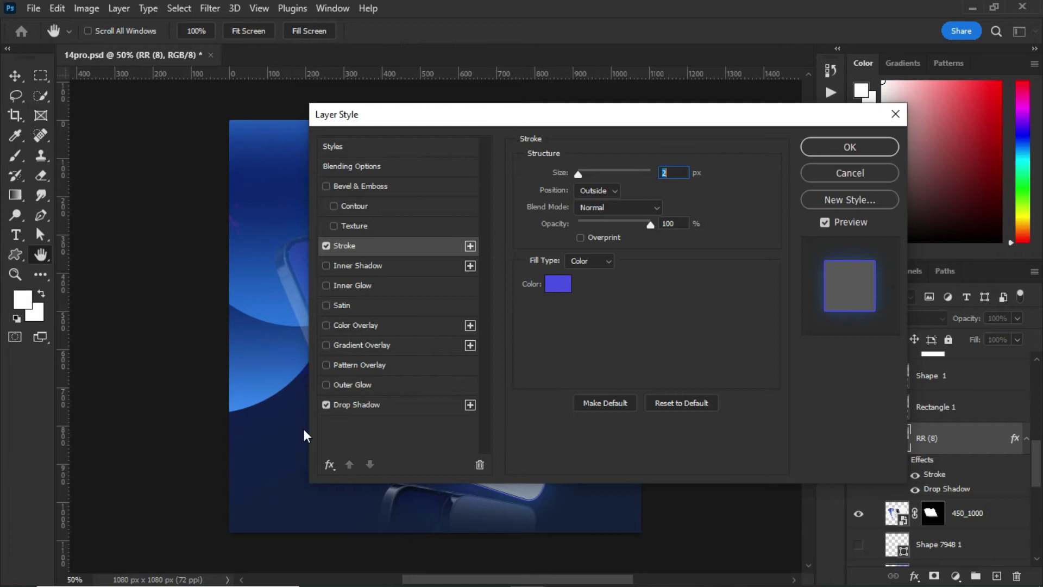
pyautogui.click(382, 406)
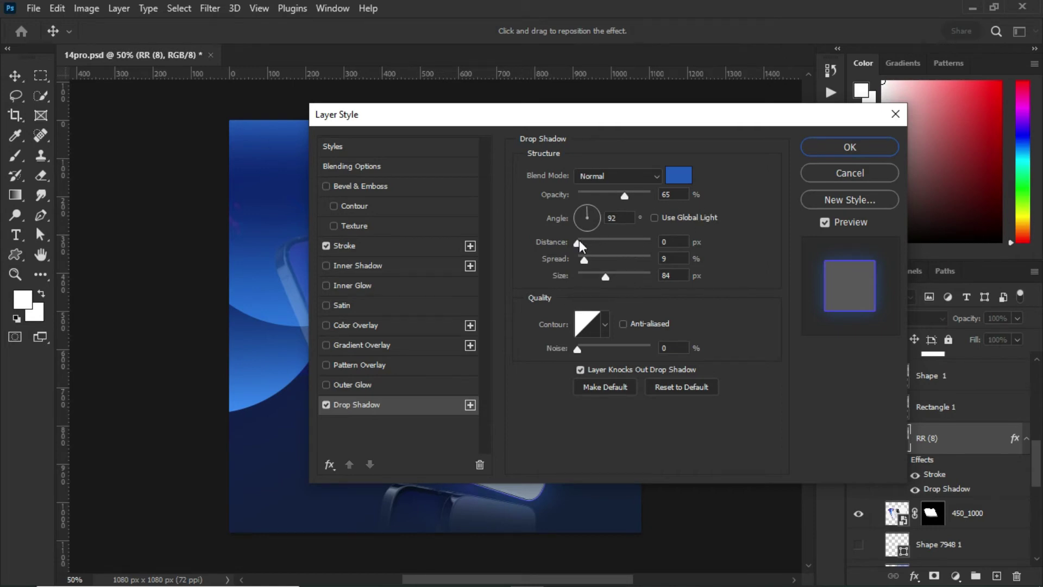
pyautogui.click(865, 174)
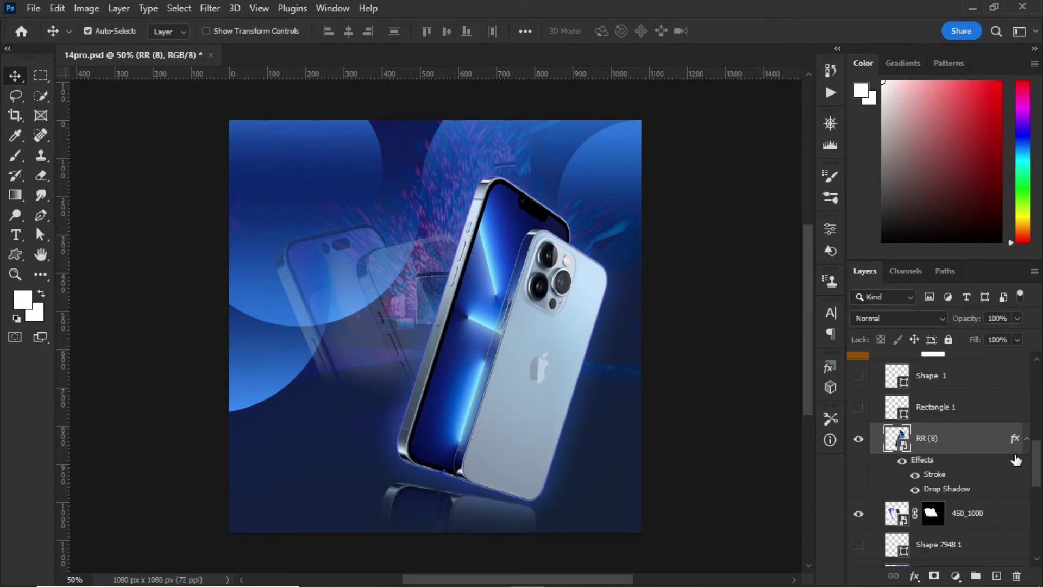
# Show the Shape 7948 1 white dot grid and the Rectangle 1 white rounded price pill
pyautogui.moveTo(1039, 472); pyautogui.dragTo(1040, 464)
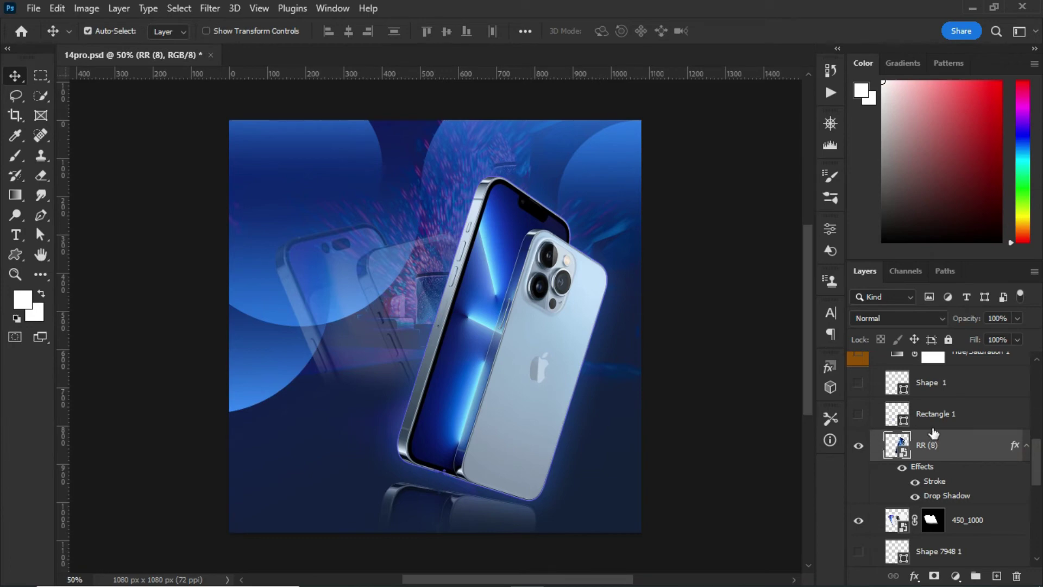
pyautogui.scroll(-2, 956, 453)
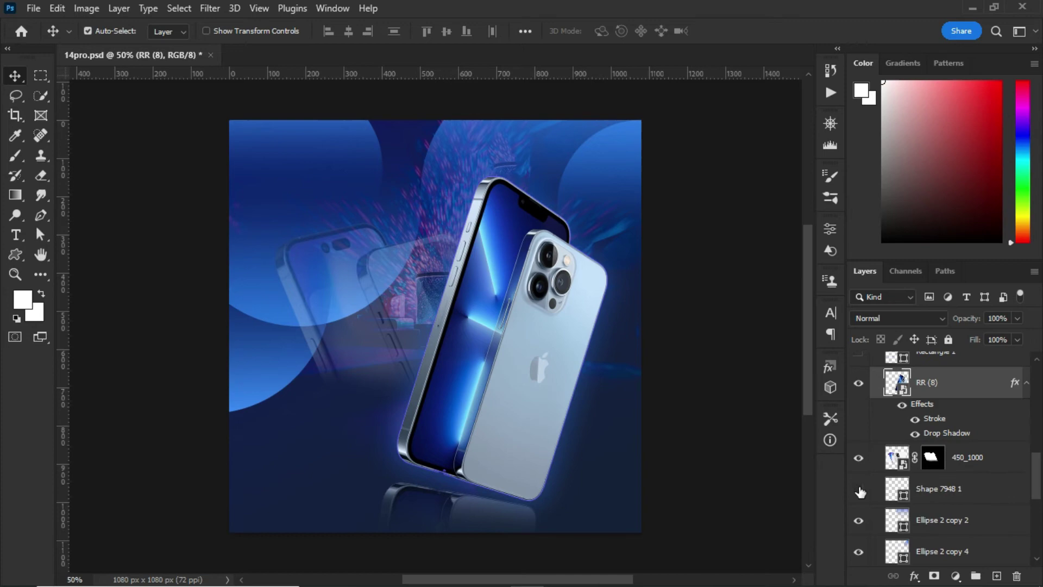
pyautogui.click(858, 490)
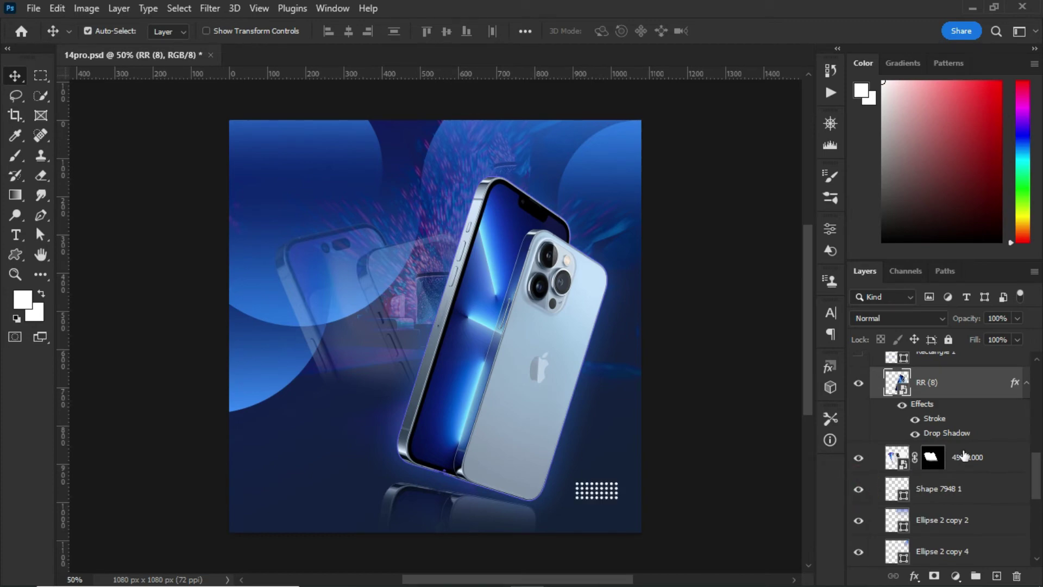
pyautogui.scroll(4, 964, 455)
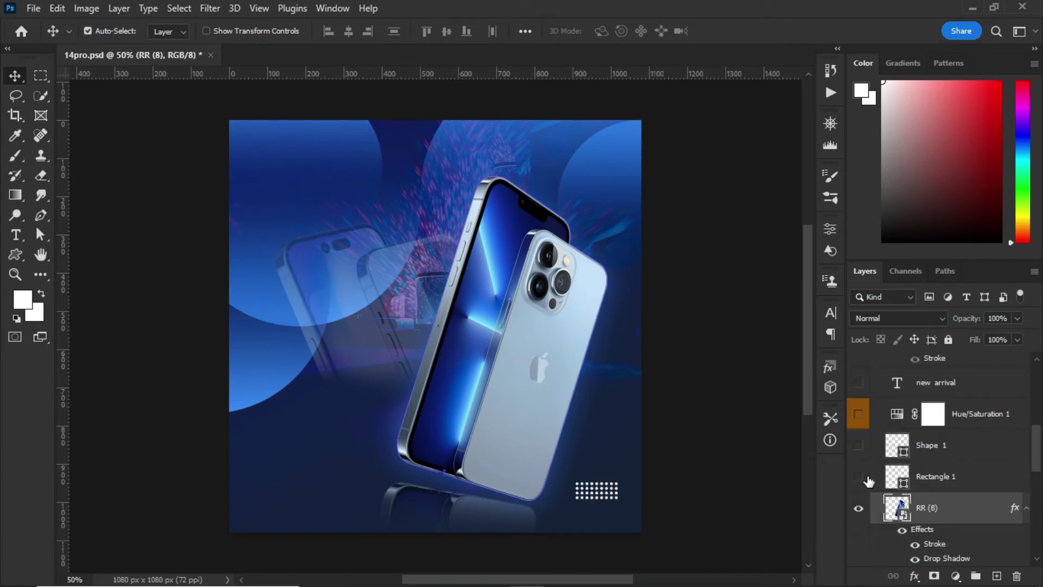
pyautogui.click(934, 477)
pyautogui.click(858, 476)
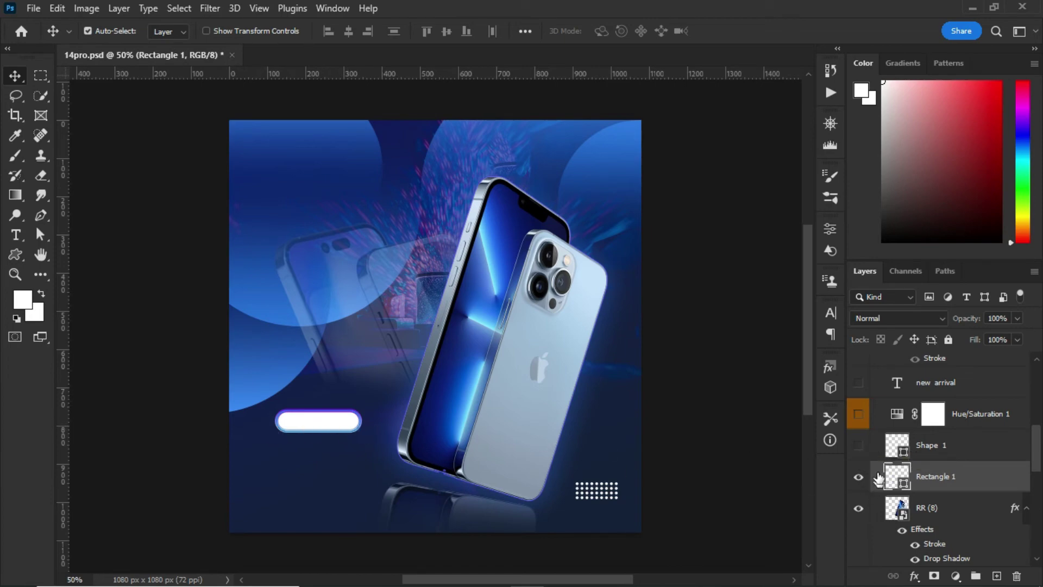
# Show the Shape 1 curved arrow and the NEW ARRIVAL heading
pyautogui.click(859, 445)
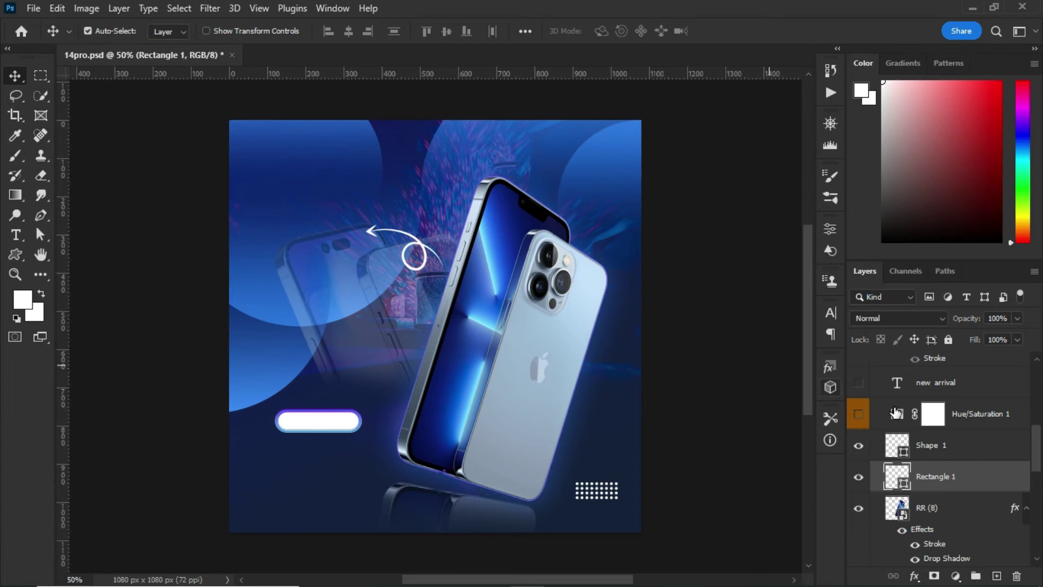
pyautogui.scroll(2, 1037, 454)
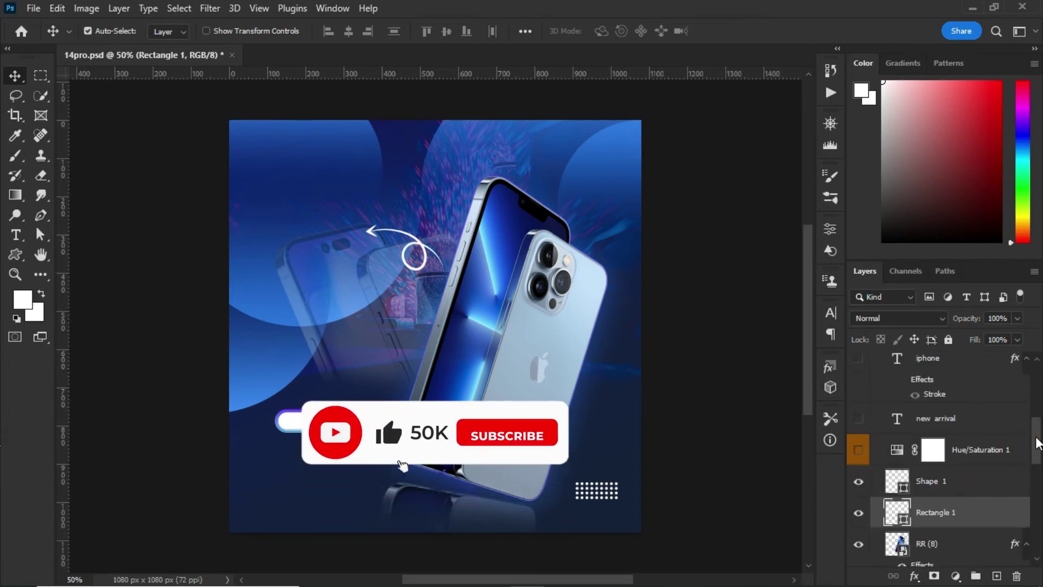
pyautogui.scroll(1, 1039, 434)
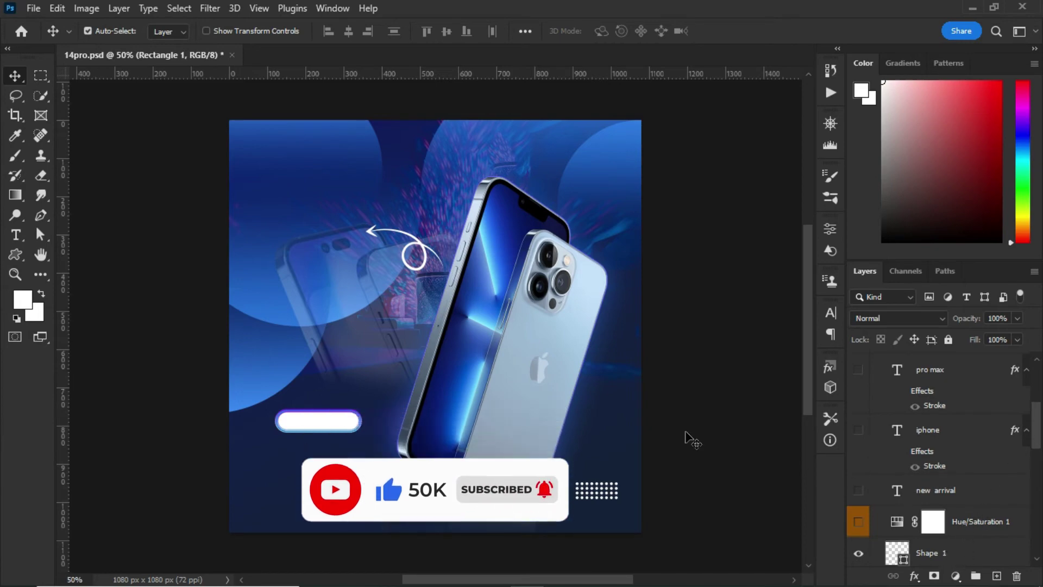
pyautogui.click(858, 490)
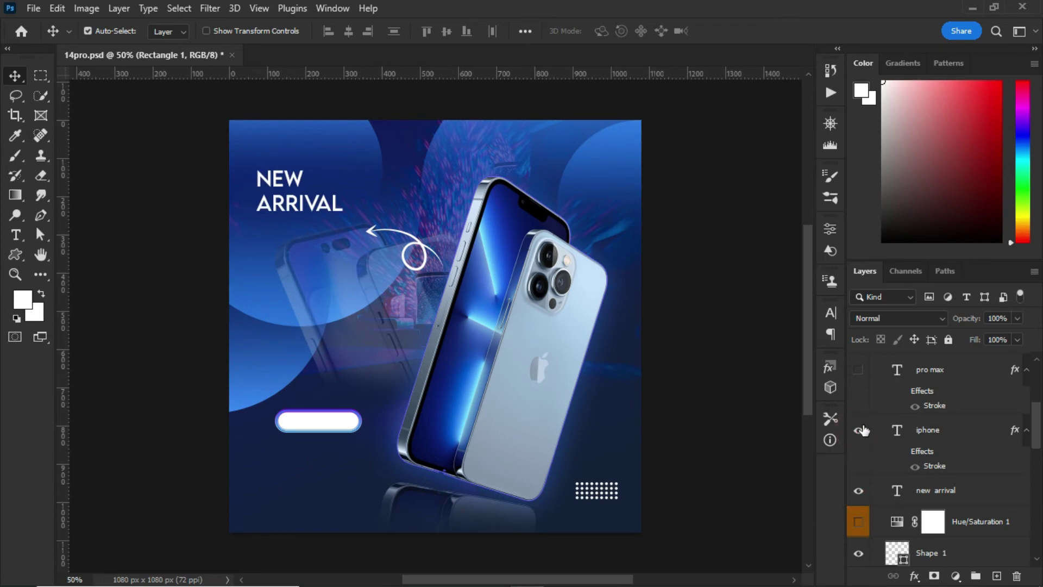
# Turn on the outlined PRO MAX and IPHONE text layers with their stroke effects
pyautogui.click(859, 370)
pyautogui.click(902, 391)
pyautogui.click(901, 451)
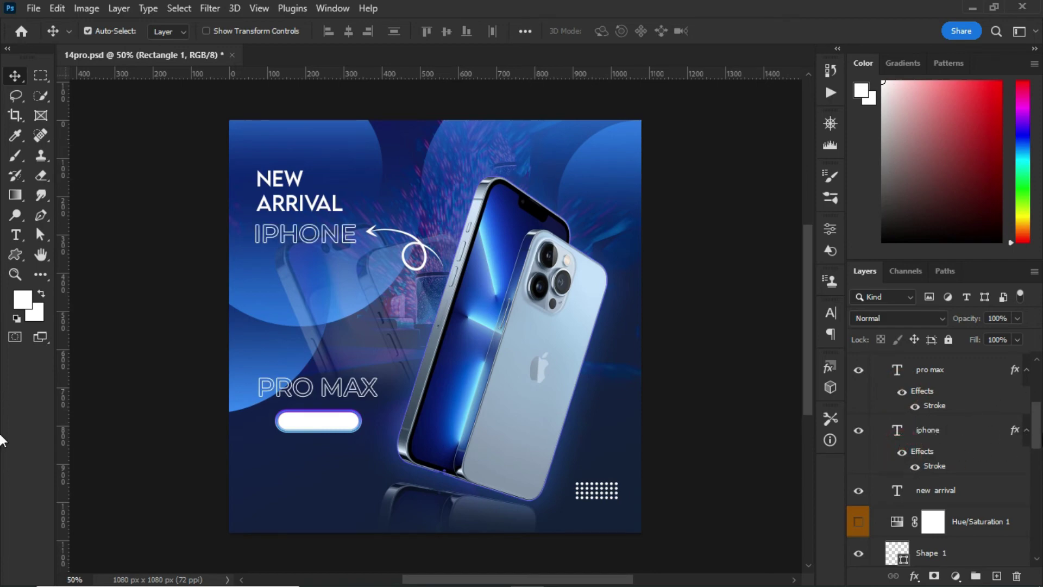
pyautogui.moveTo(1035, 433); pyautogui.dragTo(1026, 421)
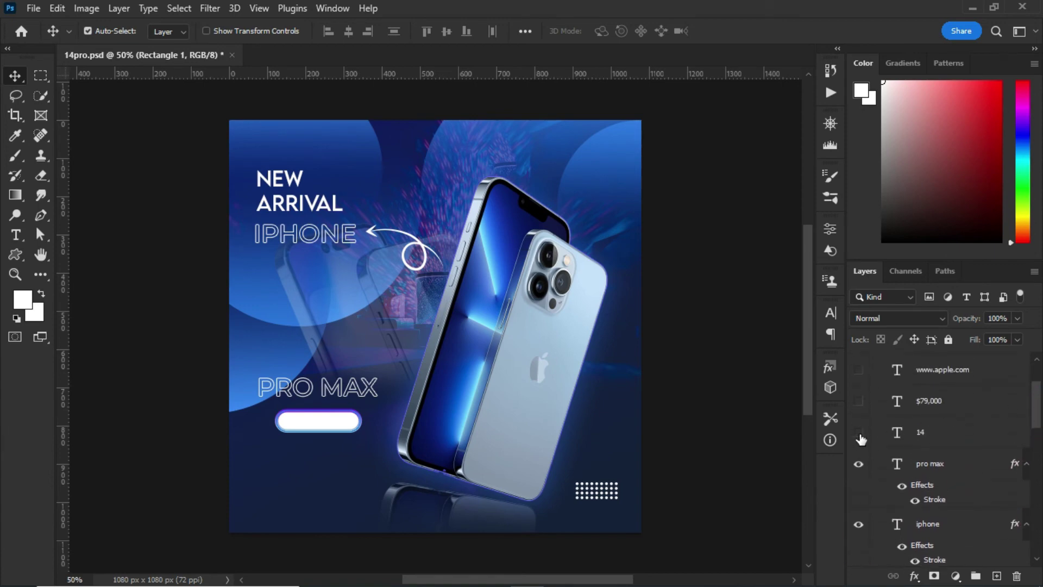
pyautogui.click(859, 433)
pyautogui.click(858, 401)
pyautogui.click(858, 371)
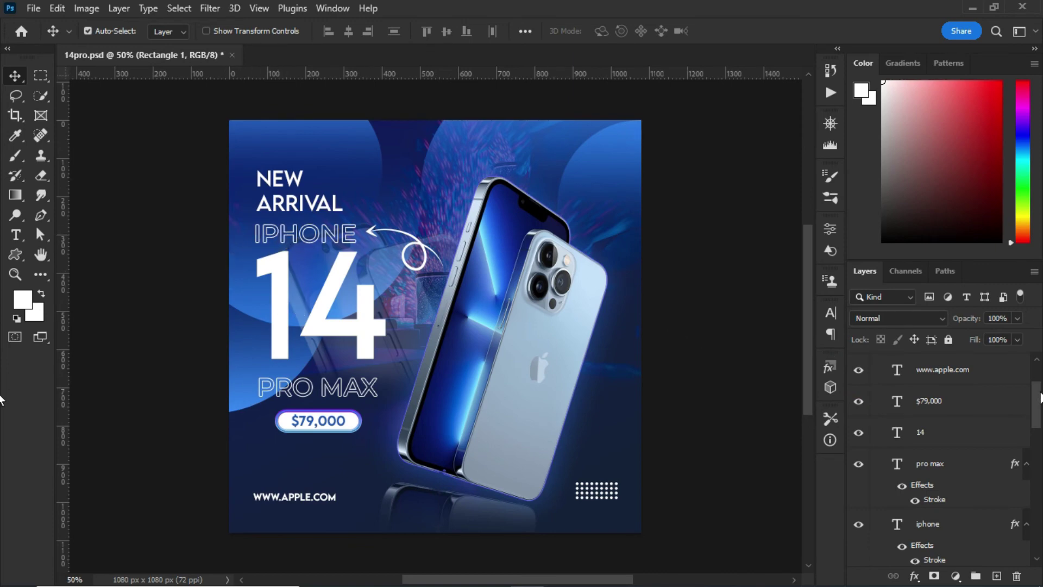
pyautogui.moveTo(1040, 397); pyautogui.dragTo(1039, 433)
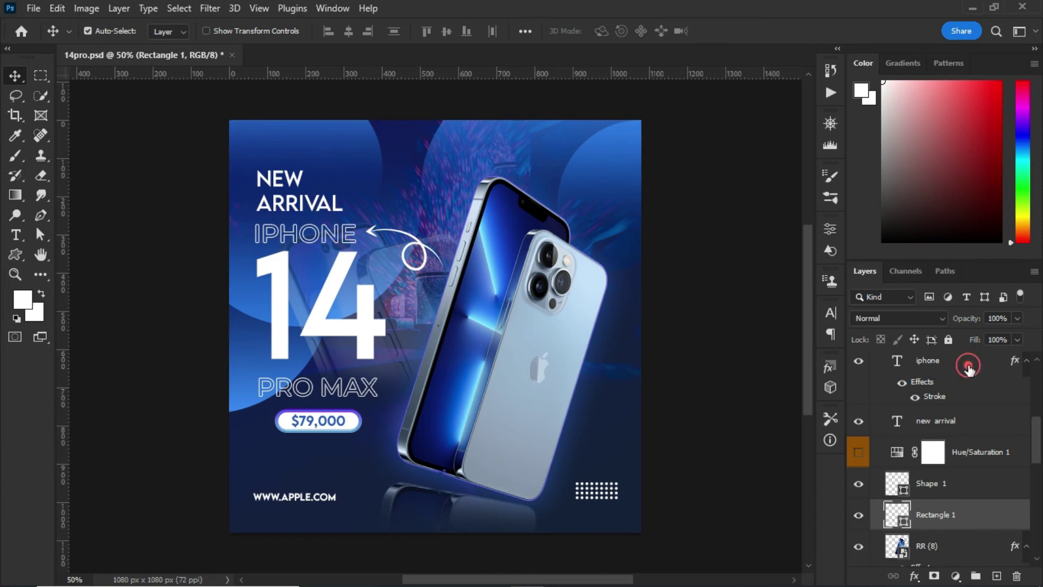
pyautogui.click(968, 368)
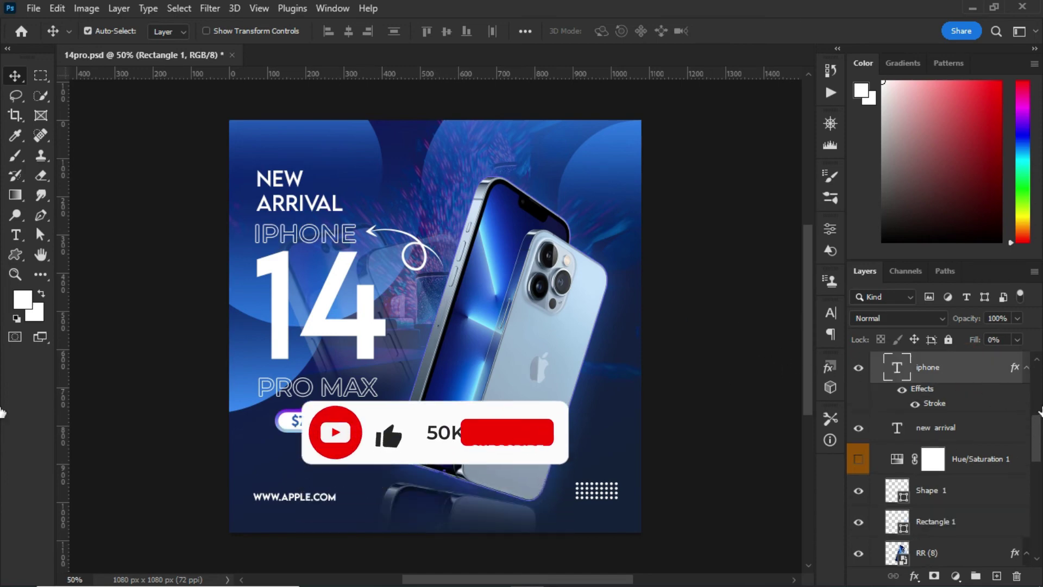
pyautogui.doubleClick(961, 375)
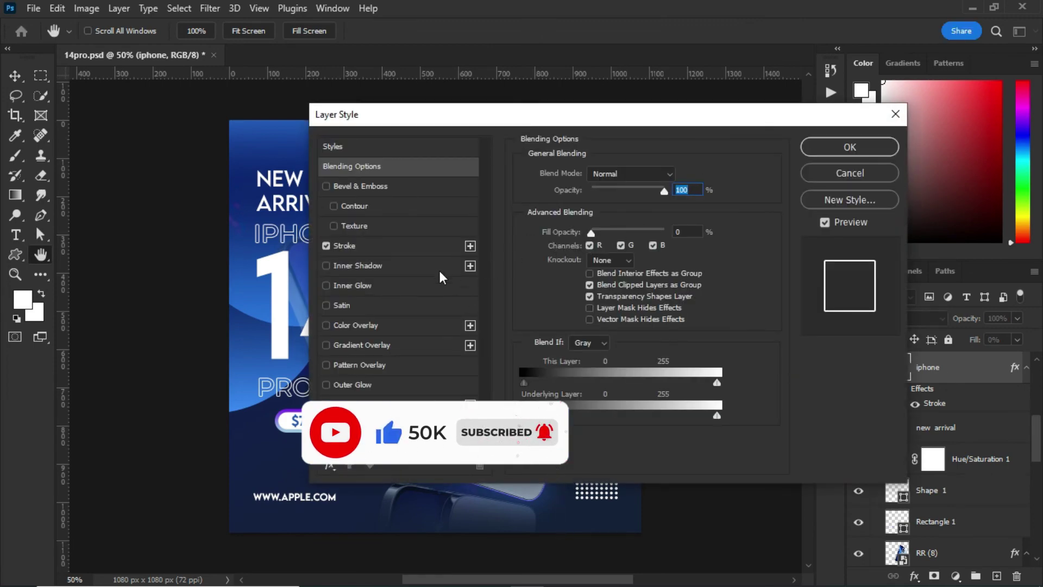
pyautogui.click(399, 245)
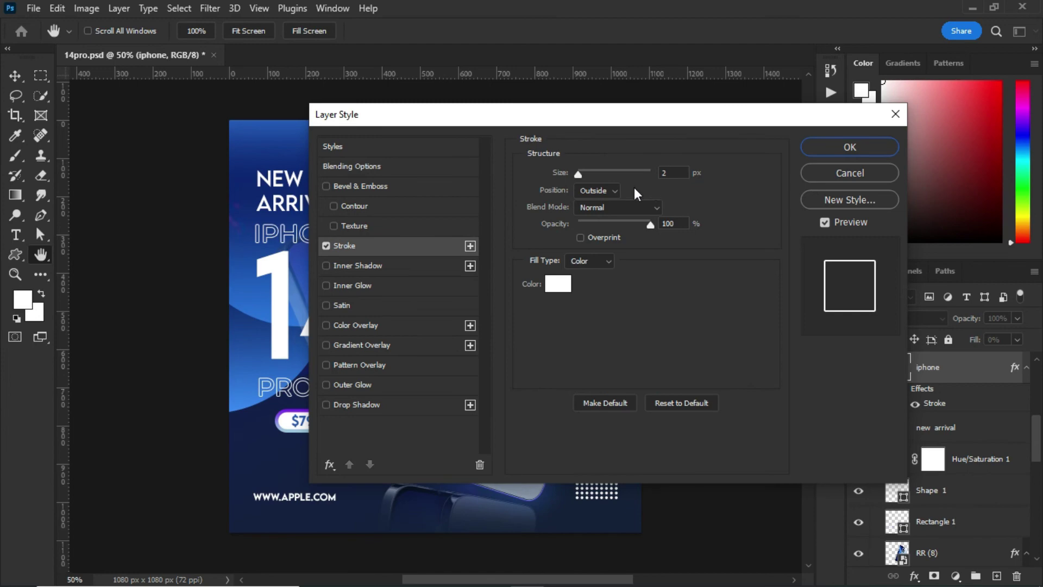
pyautogui.click(827, 174)
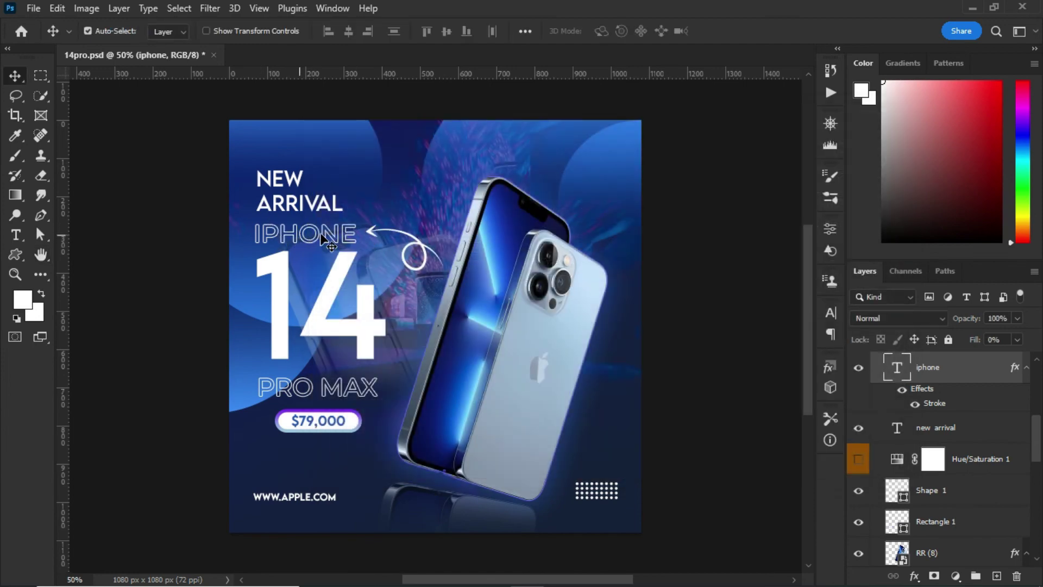
# Turn on the Hue/Saturation 1 adjustment layer to recolour the poster pink-magenta
pyautogui.scroll(5, 942, 402)
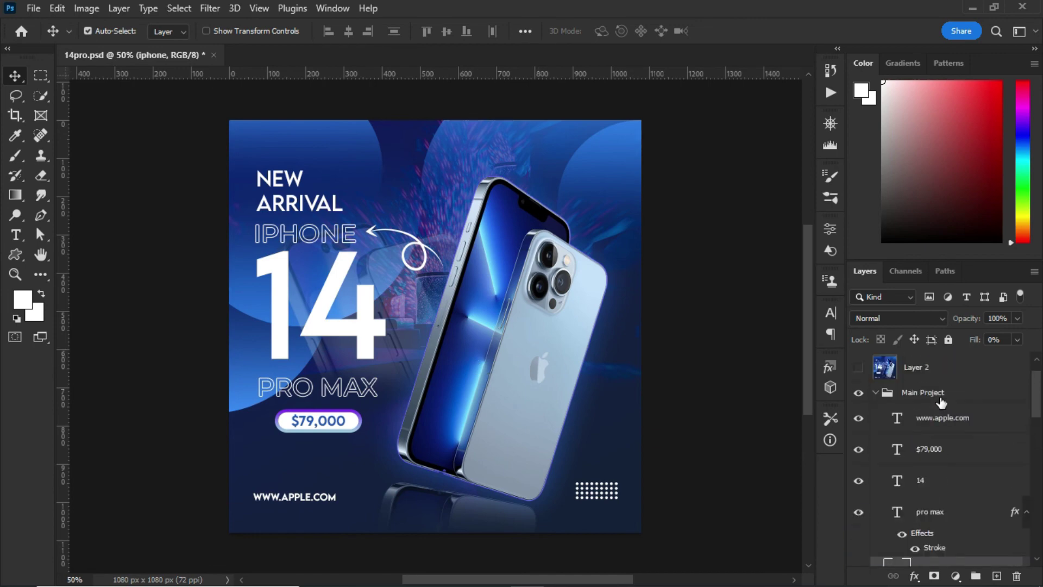
pyautogui.scroll(-5, 967, 497)
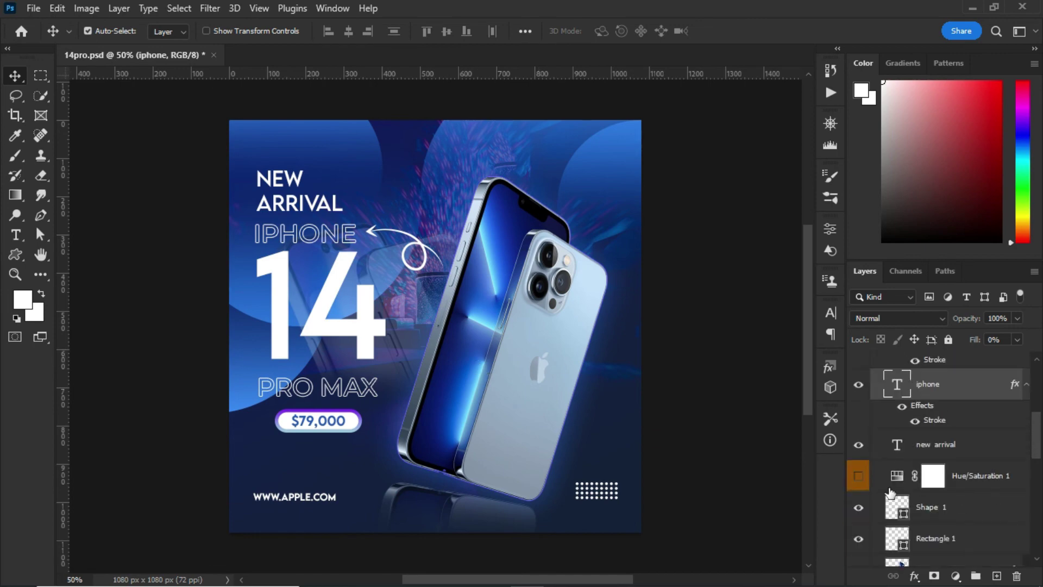
pyautogui.click(858, 477)
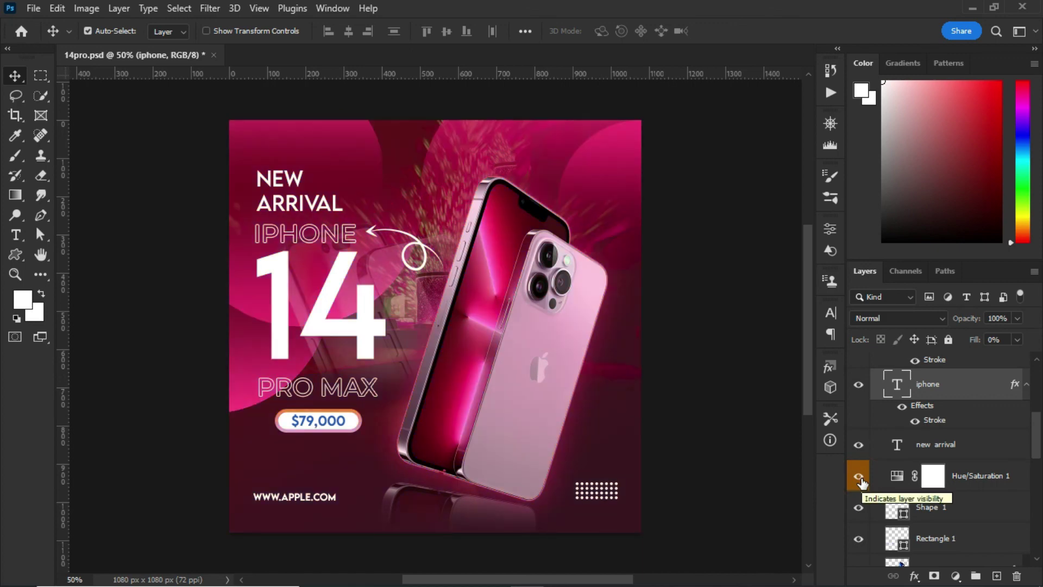